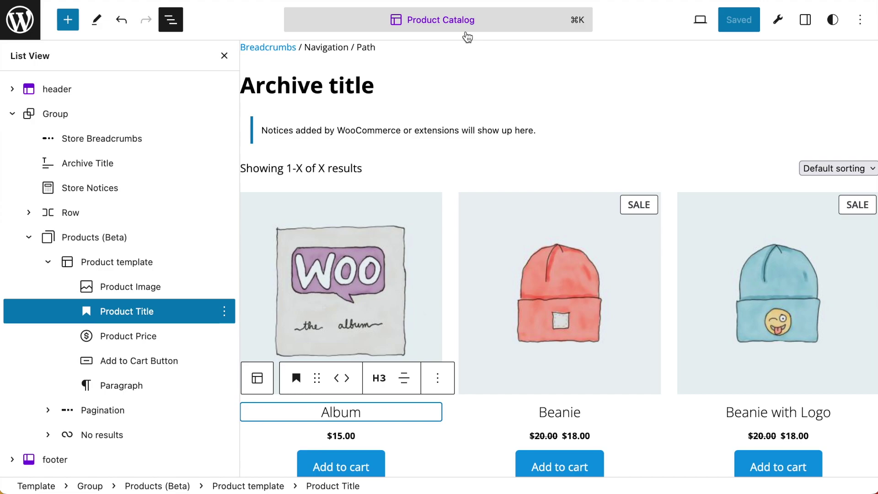
Step: Exit the template editor to the site overview, return to Templates, and scroll through the list
left_click(21, 28)
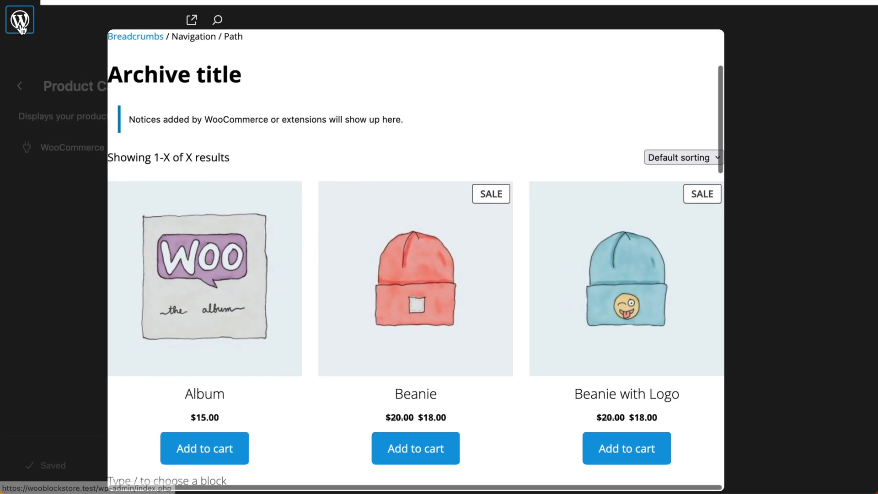
left_click(20, 86)
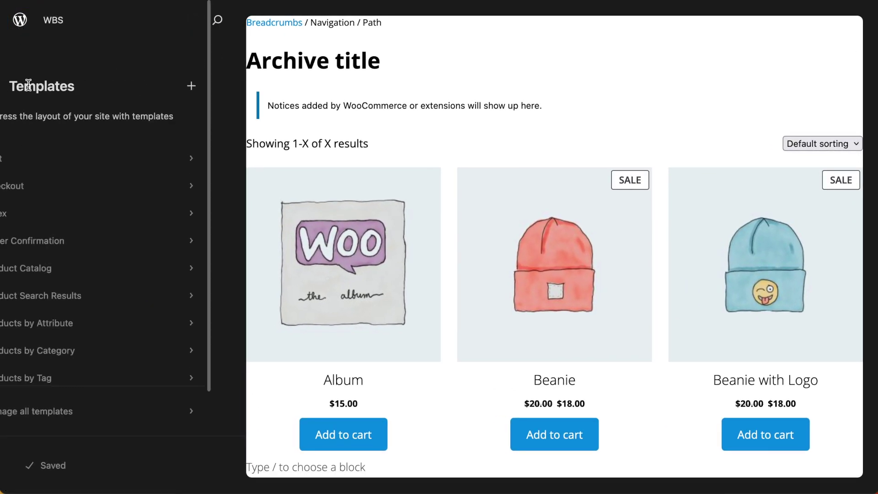
scroll(127, 192, "down", 2)
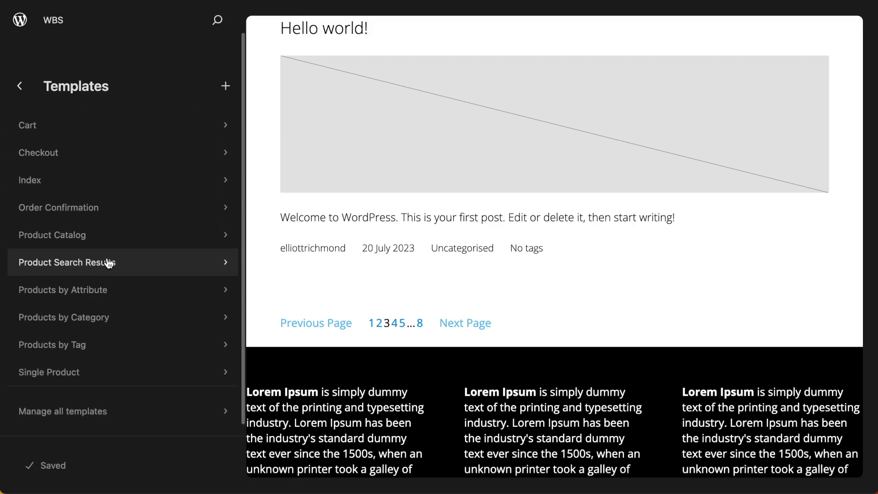
scroll(89, 241, "down", 1)
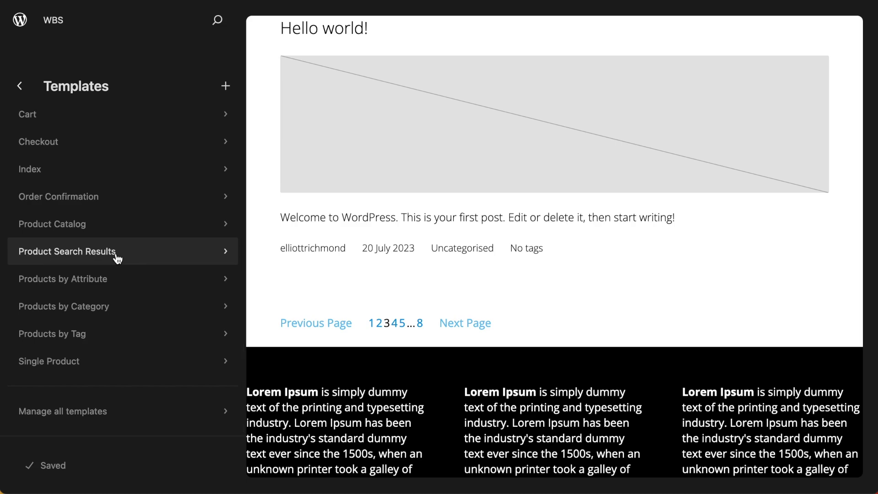
scroll(114, 257, "down", 1)
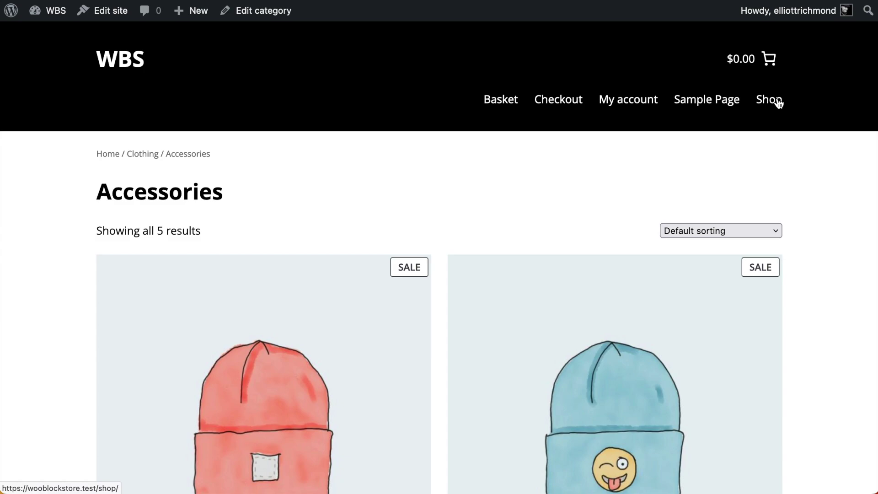
left_click(778, 102)
scroll(594, 183, "down", 3)
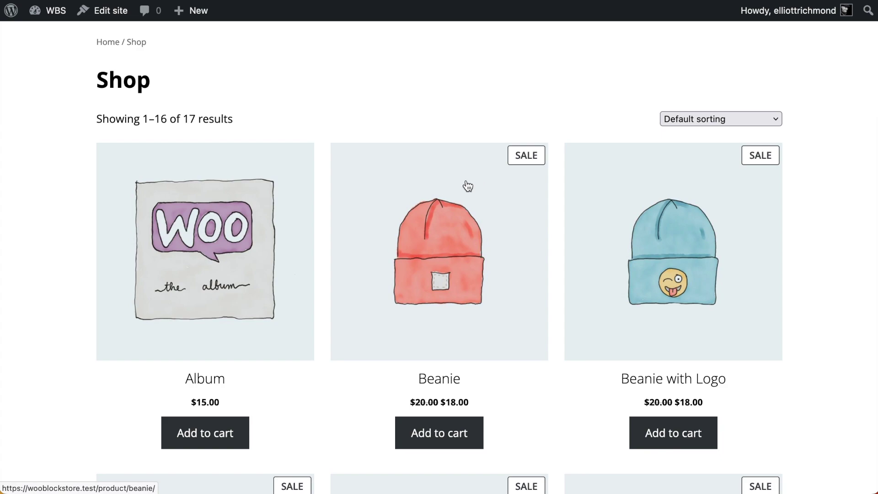
left_click(457, 253)
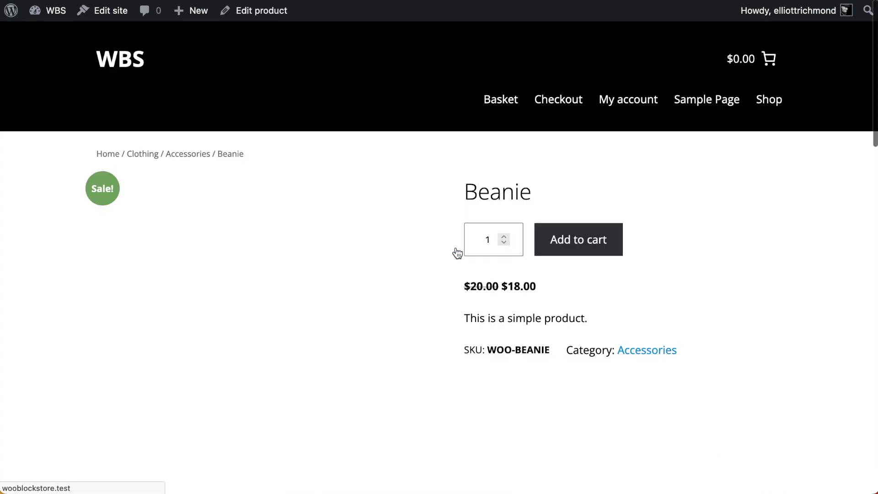
scroll(805, 302, "down", 2)
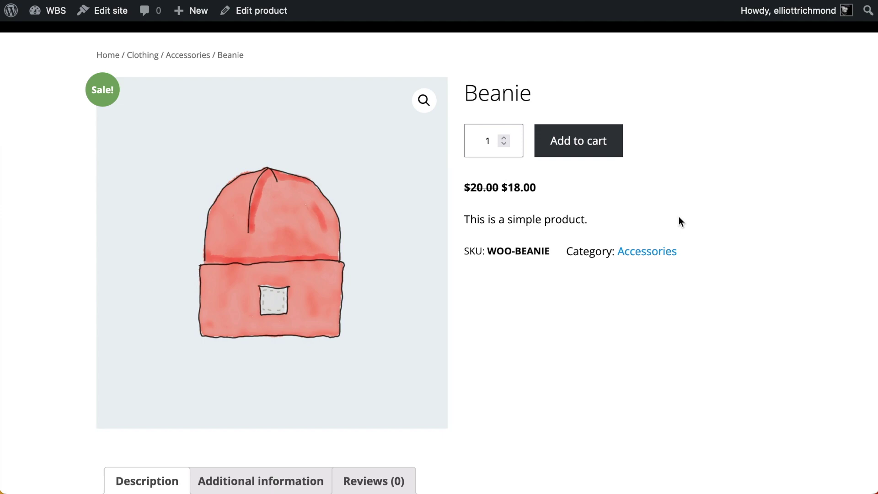
left_click(652, 254)
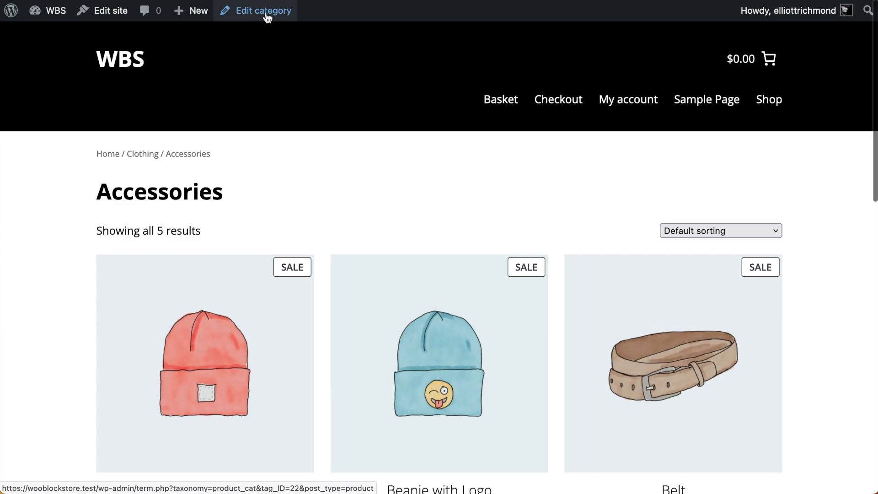
scroll(496, 197, "down", 2)
scroll(495, 192, "down", 1)
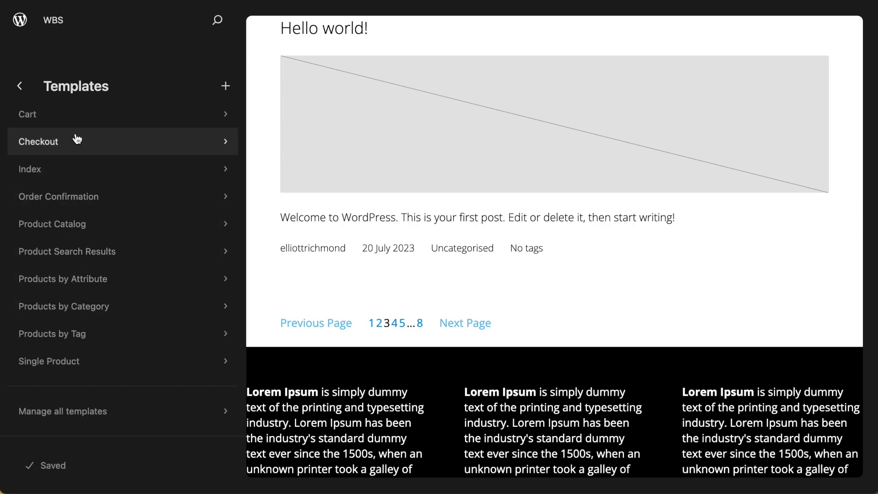
Step: Open the Product Catalog template in the full block editor and bring up command search
left_click(73, 237)
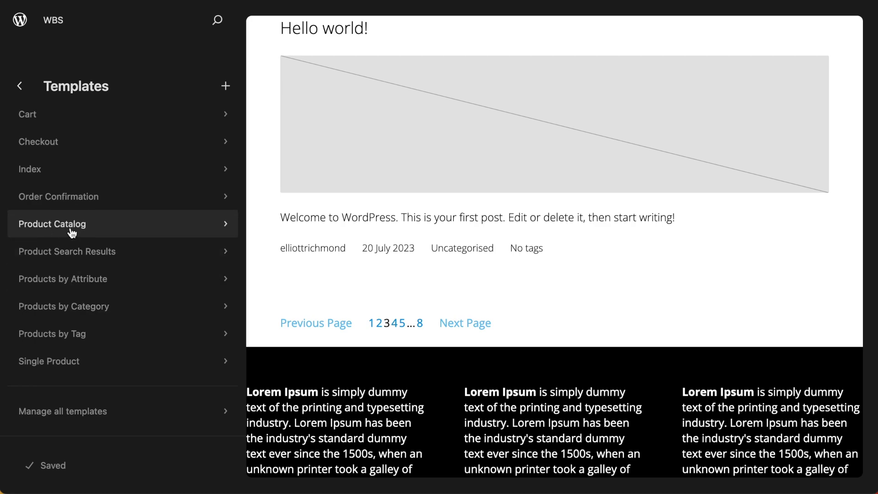
left_click(622, 143)
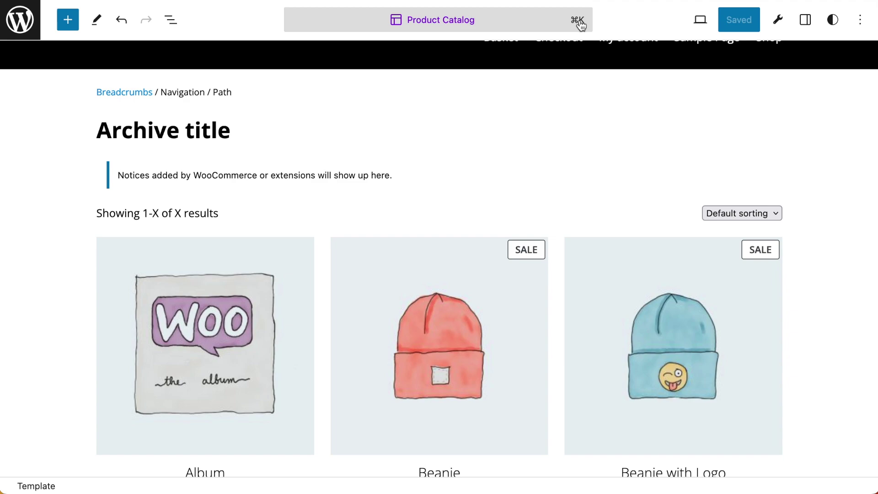
left_click(446, 22)
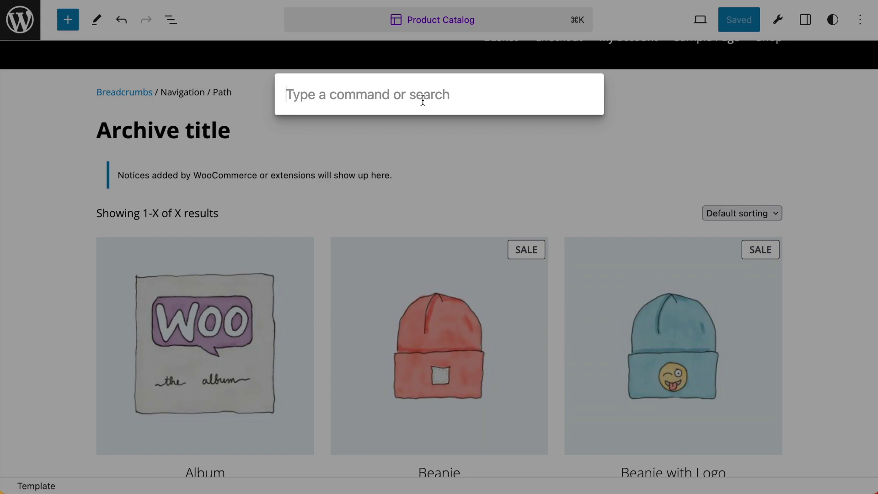
Step: Search the command palette for 'products by' and switch to the Products by Category template
type("pro")
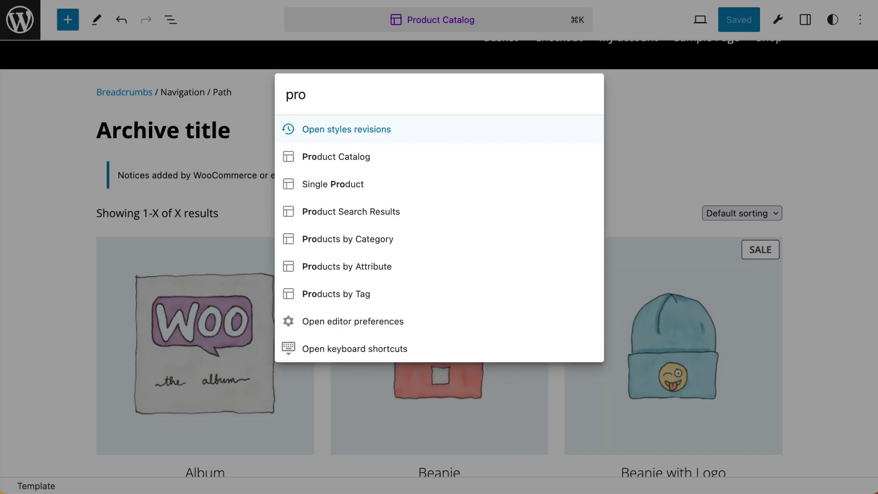
type("u")
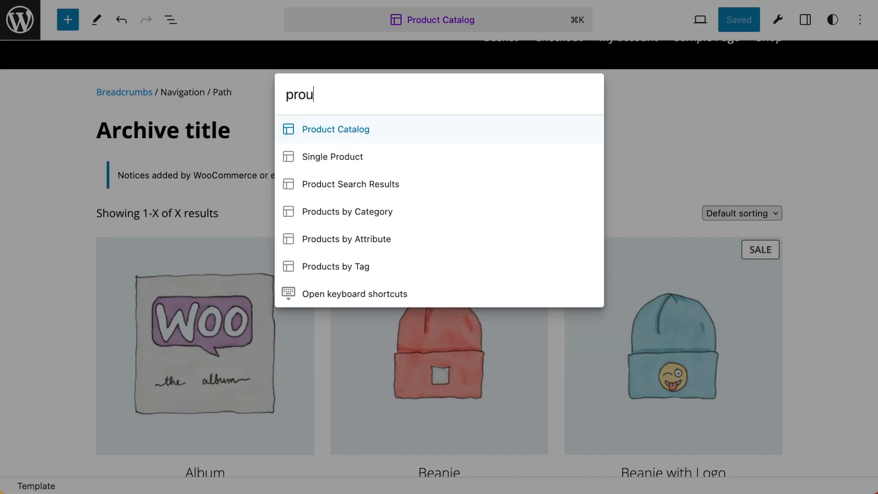
key("BackSpace")
type("duc")
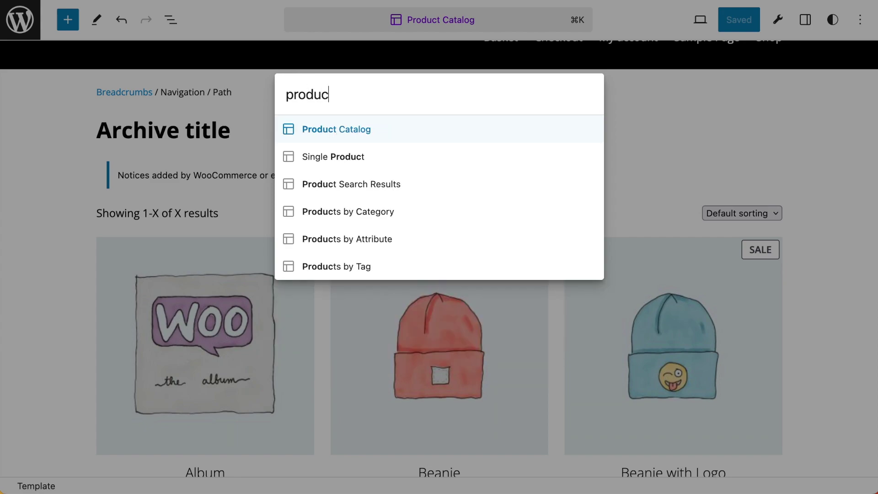
type("t")
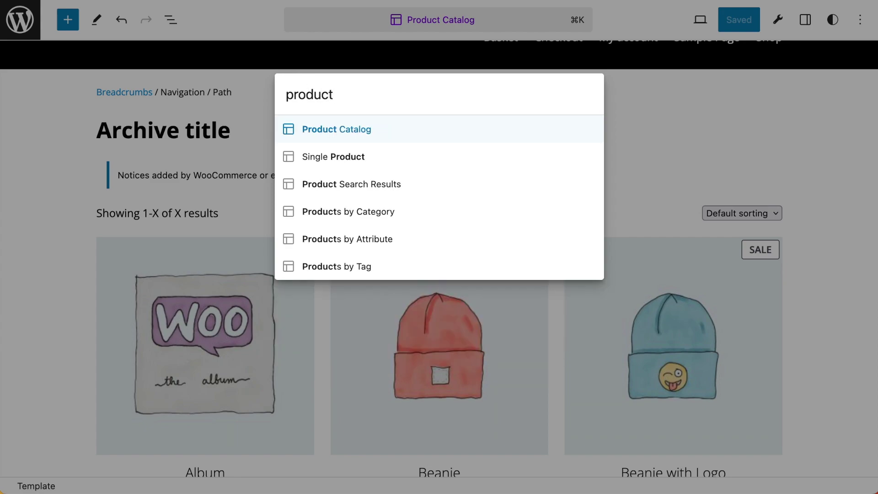
type("s by")
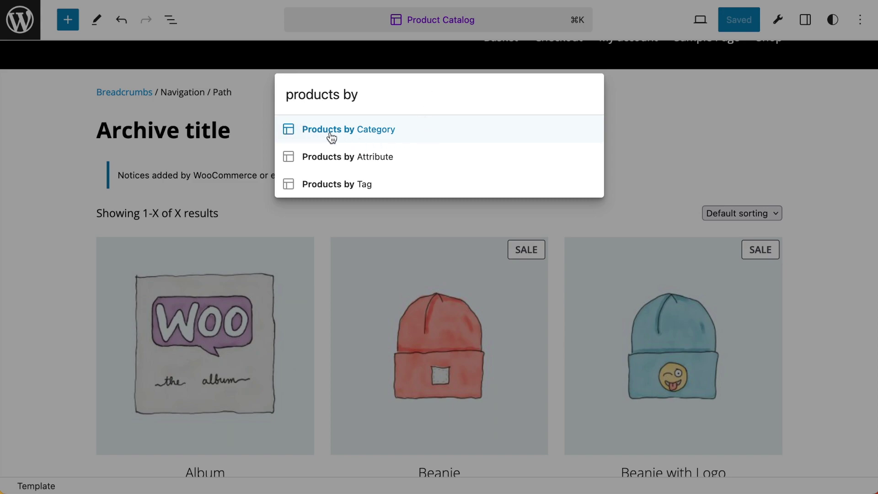
left_click(379, 133)
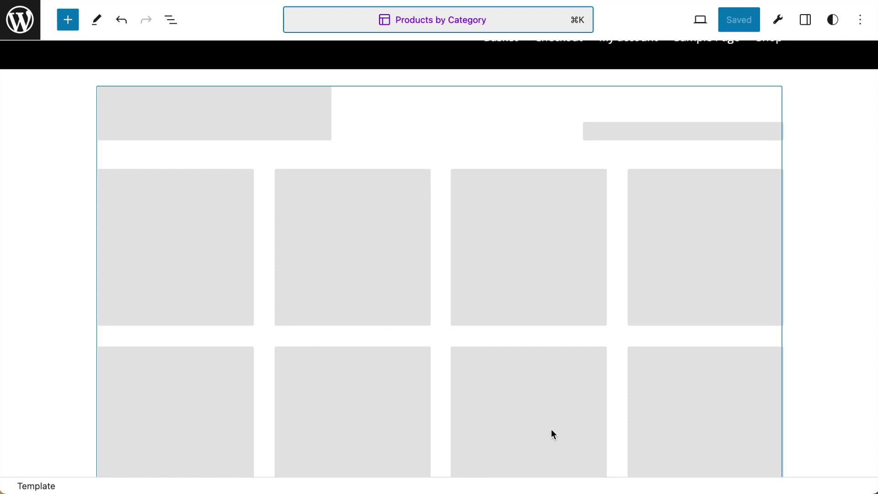
Step: Select the WooCommerce Product Taxonomy placeholder and transform it into editable blocks
scroll(551, 430, "down", 10)
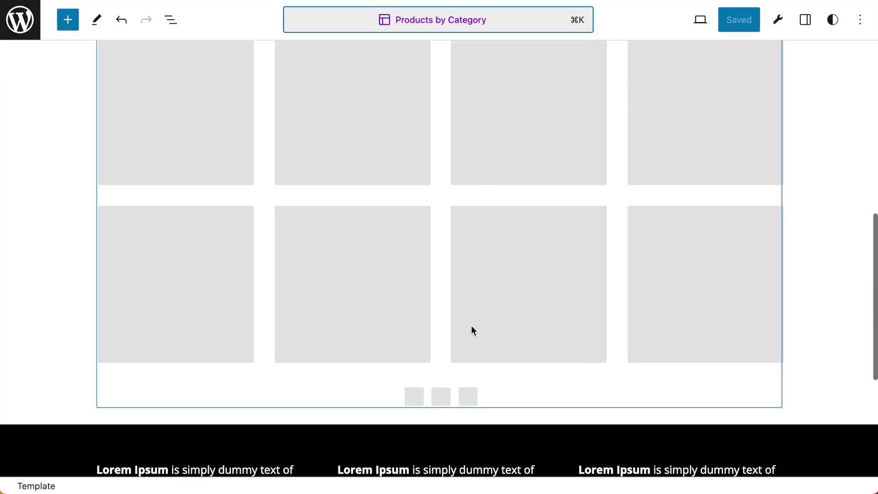
scroll(471, 325, "up", 3)
left_click(386, 254)
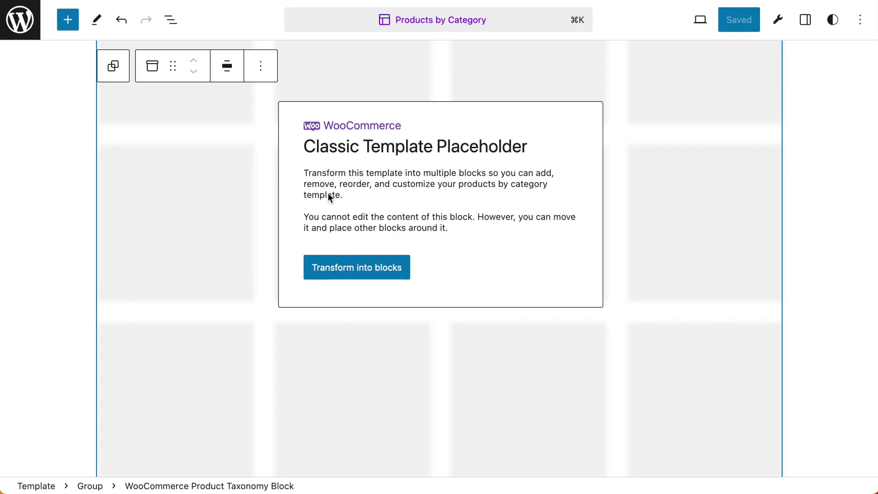
mouse_move(361, 272)
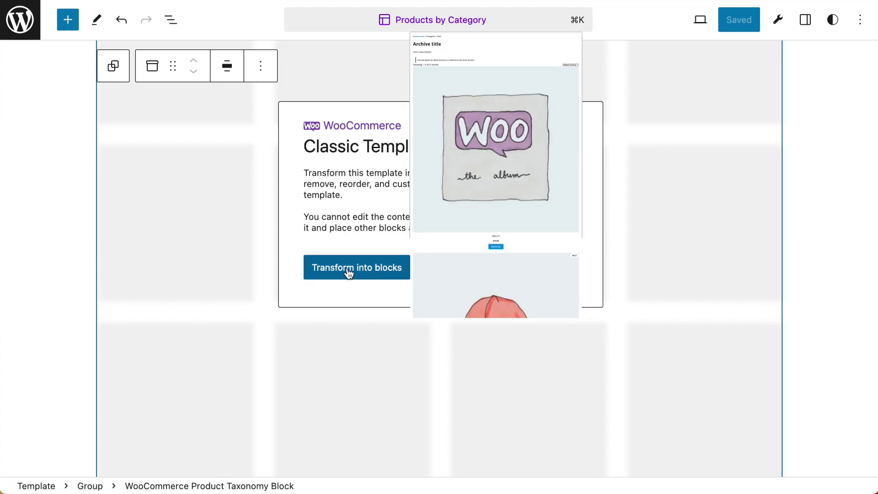
left_click(347, 272)
Step: Select the product image block and inspect the template's block outline
scroll(347, 273, "up", 3)
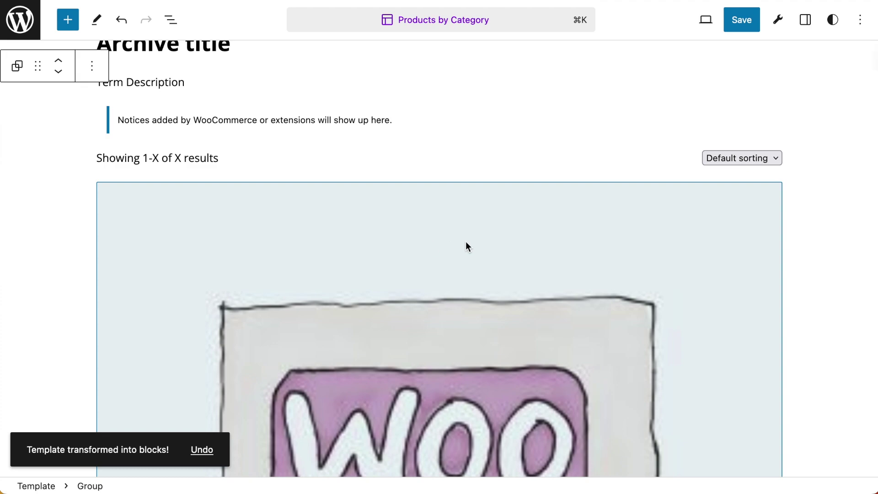
left_click(410, 236)
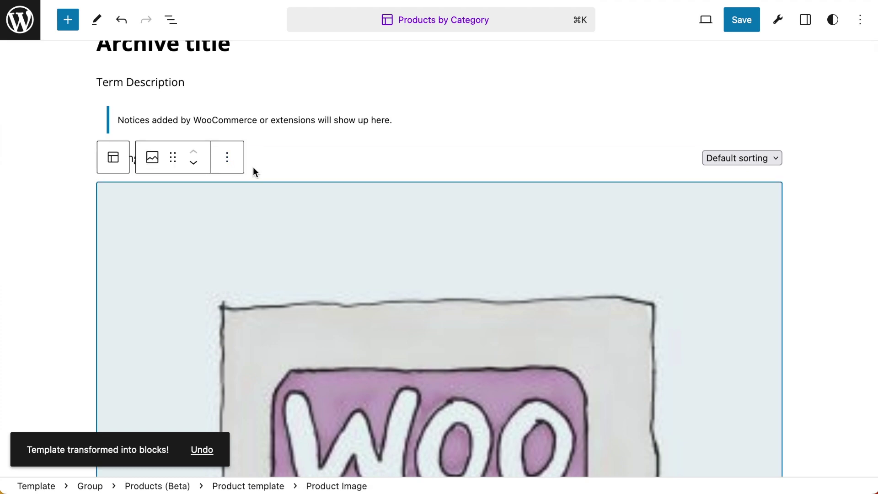
scroll(396, 384, "up", 1)
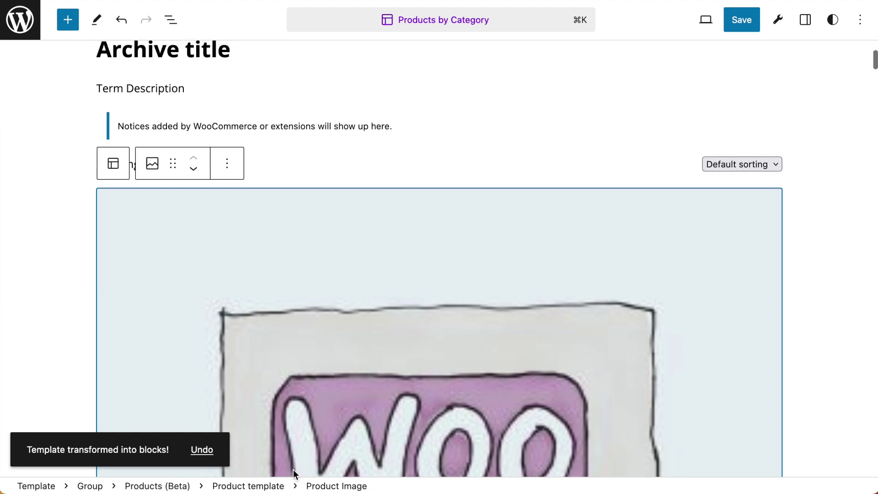
scroll(278, 468, "up", 2)
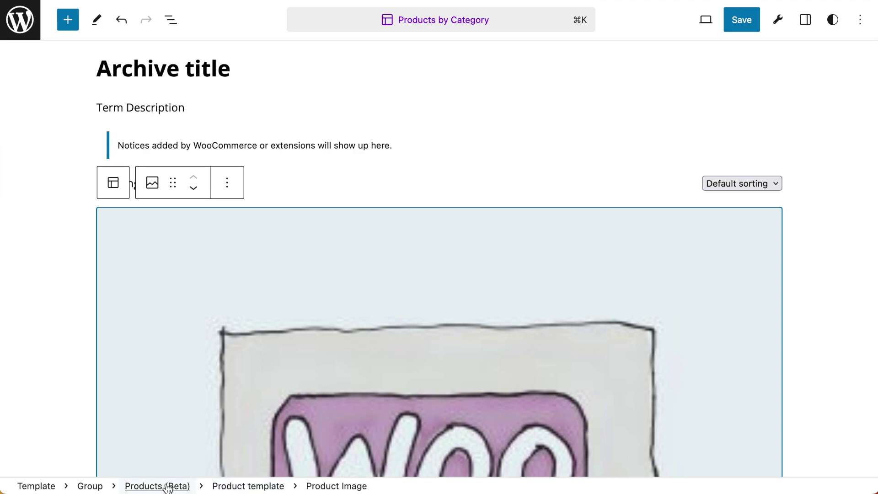
left_click(174, 24)
left_click(173, 17)
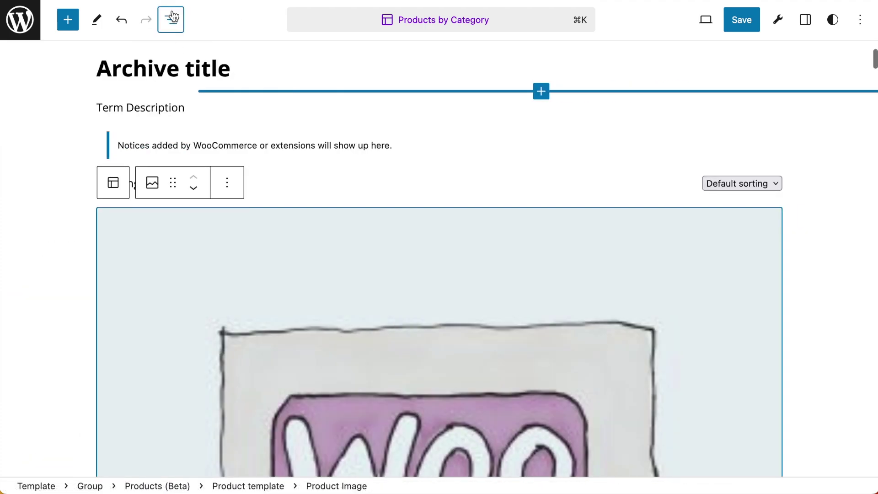
left_click(173, 17)
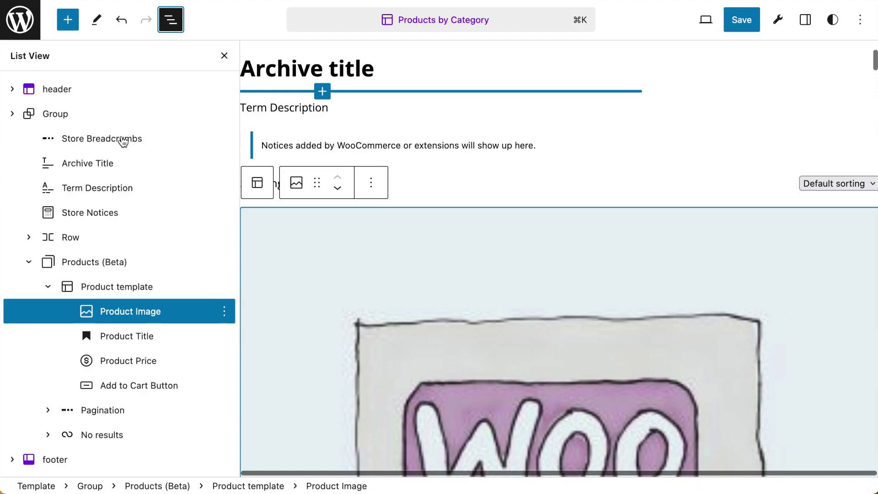
left_click(174, 22)
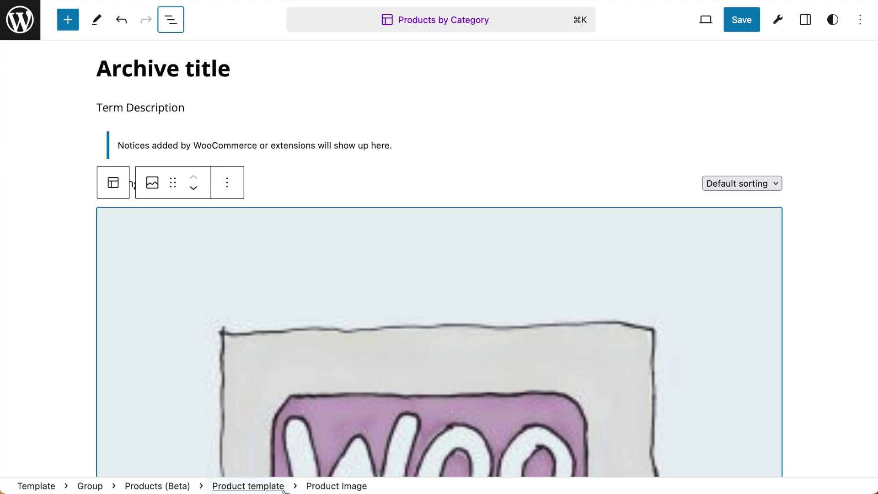
Step: Switch the Product template to a grid layout with Columns set to 2
left_click(254, 486)
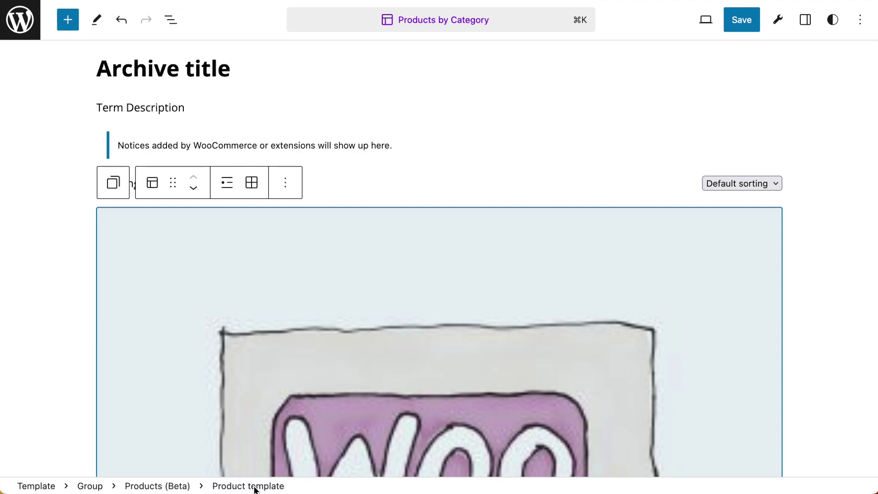
left_click(252, 188)
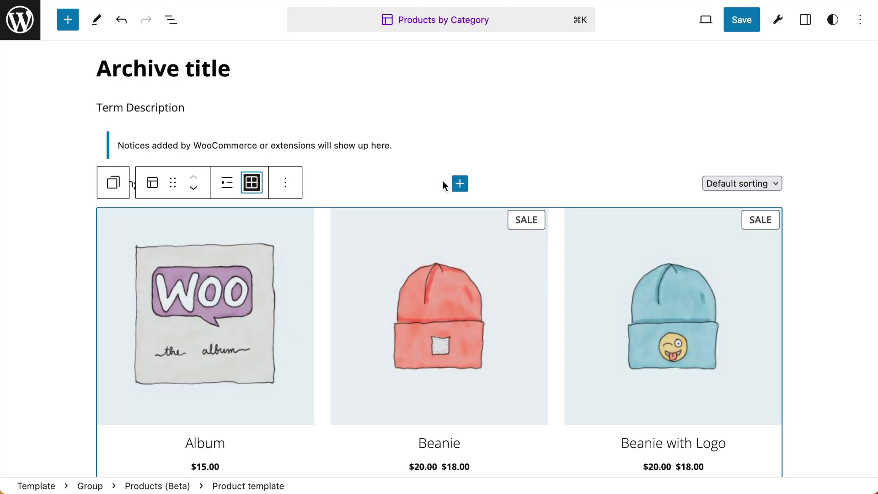
left_click(806, 21)
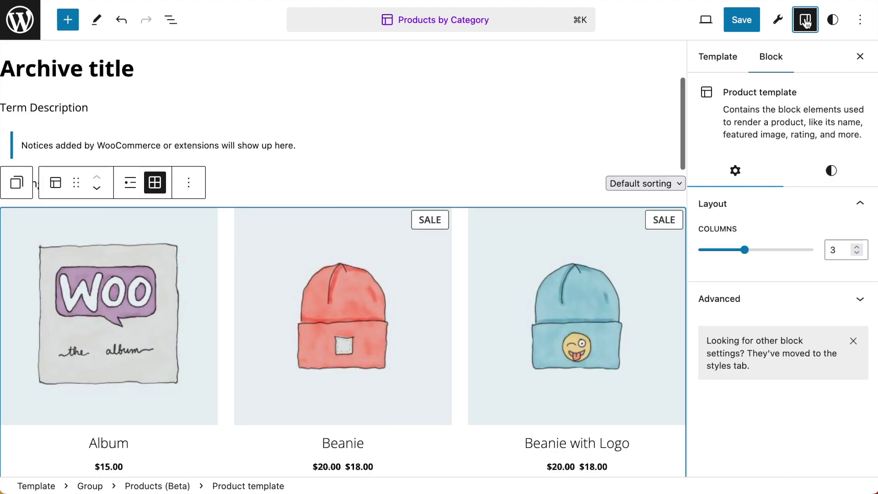
double_click(841, 253)
type("2")
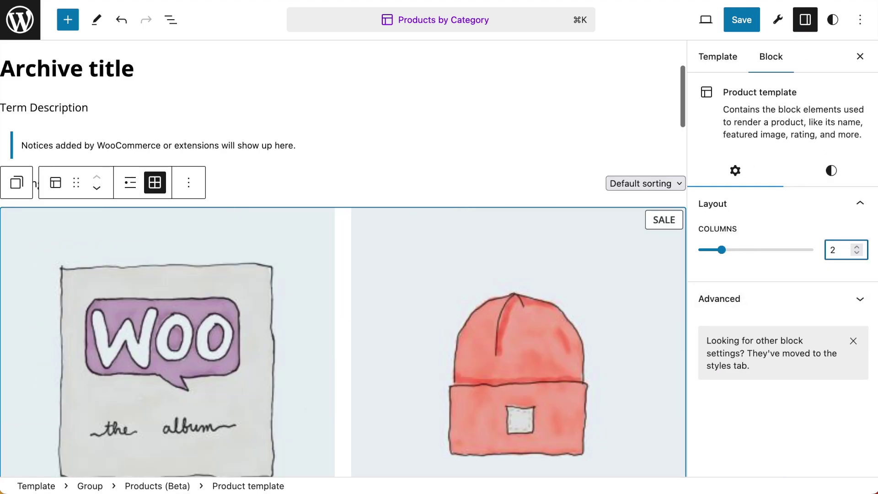
scroll(389, 256, "down", 2)
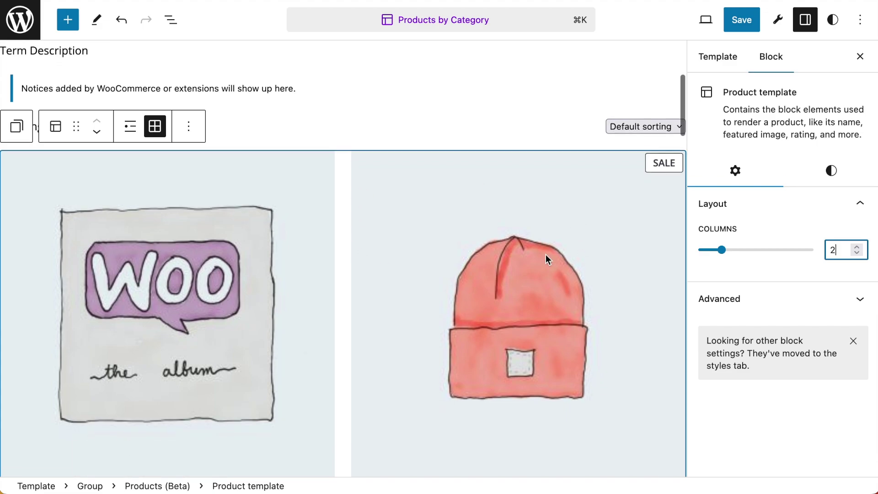
scroll(457, 320, "down", 5)
left_click(168, 389)
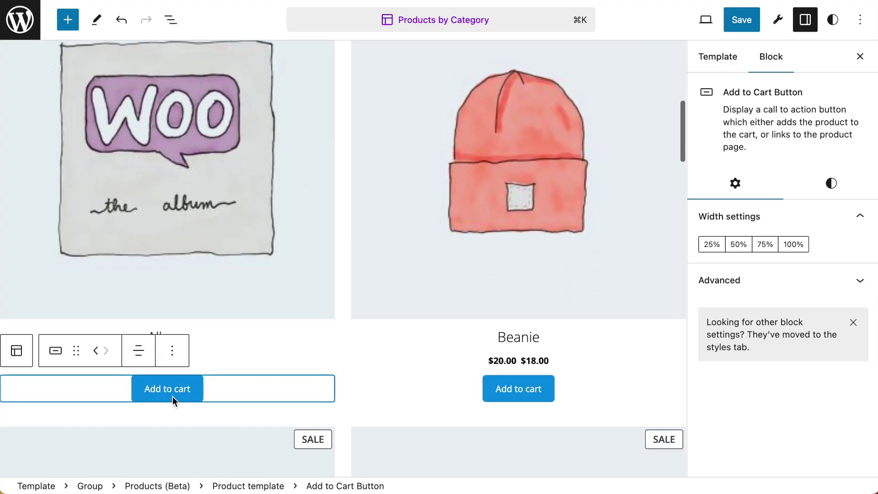
Step: Delete the Add to cart button from the product cards
left_click(172, 352)
scroll(229, 293, "down", 2)
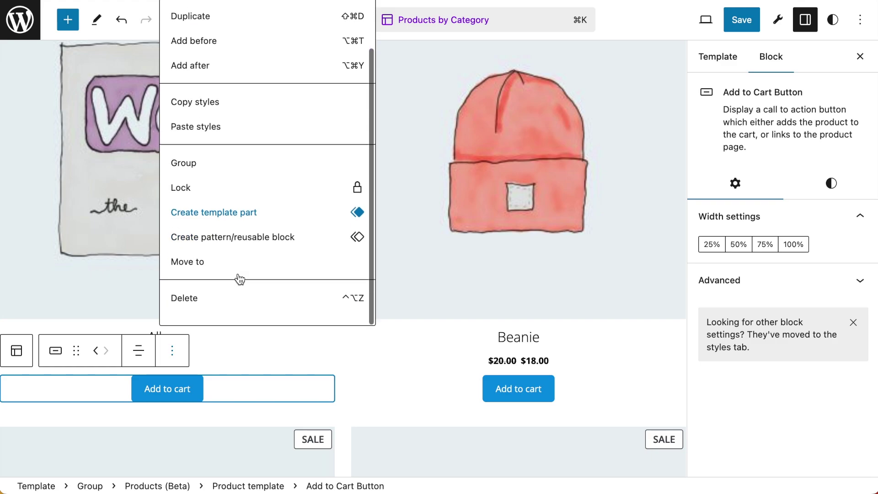
left_click(228, 305)
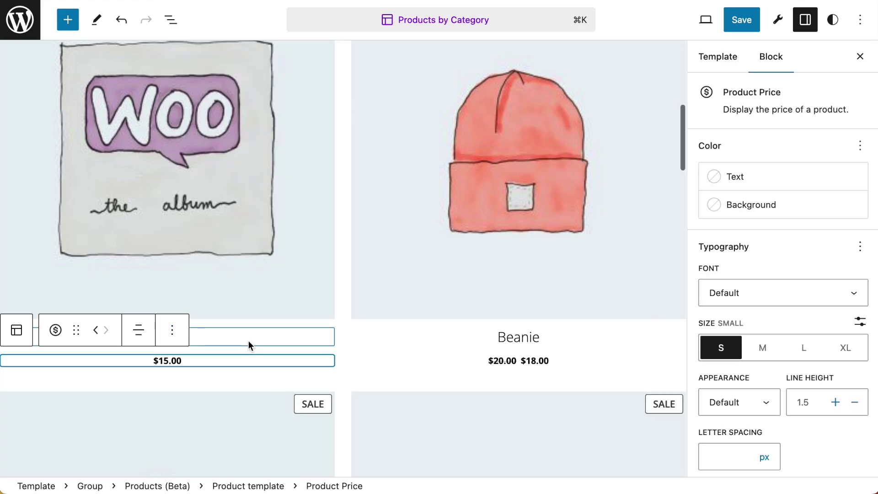
Step: Group the product title and $15.00 price into a Row
left_click(248, 341)
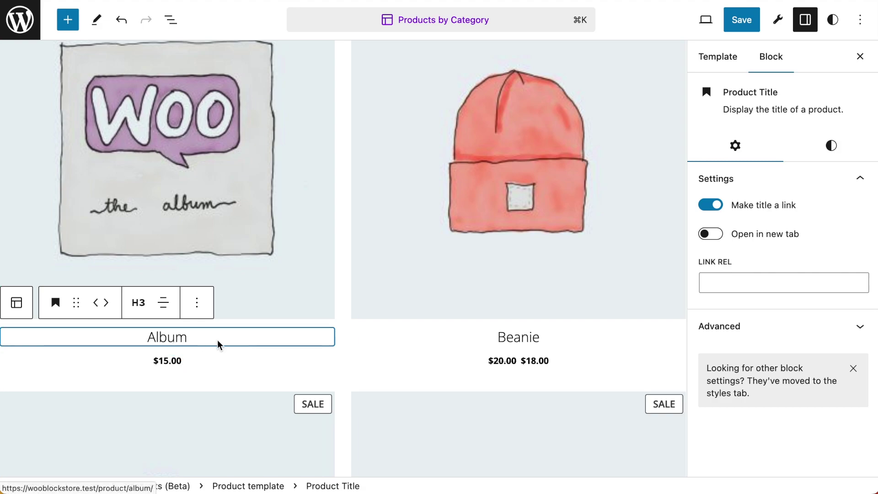
left_click(197, 361)
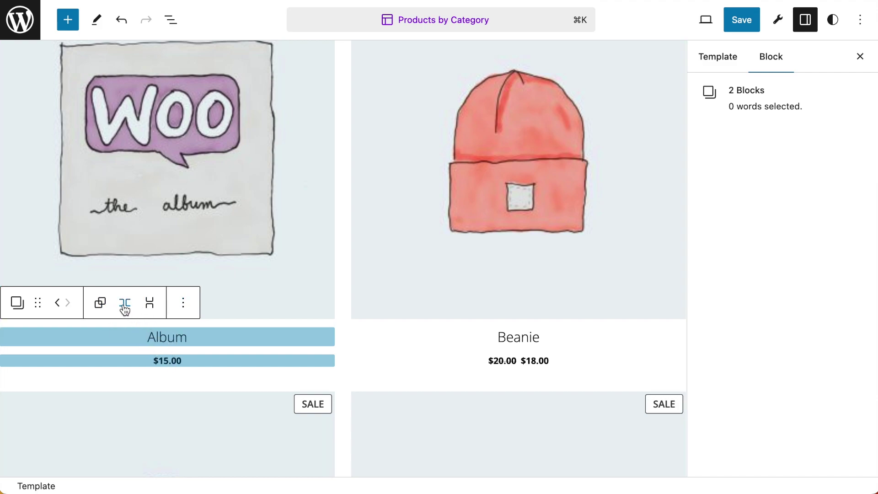
left_click(125, 306)
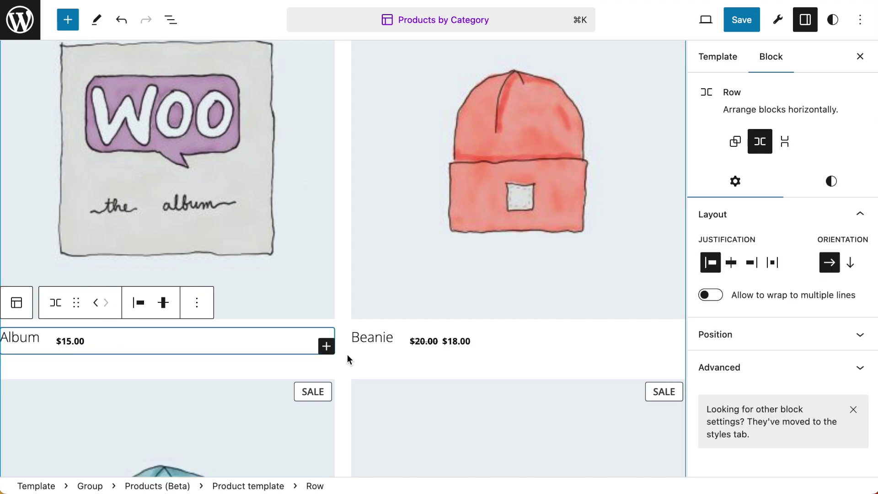
Step: Set the title-and-price row to Align top with Space between items justification
left_click(74, 341)
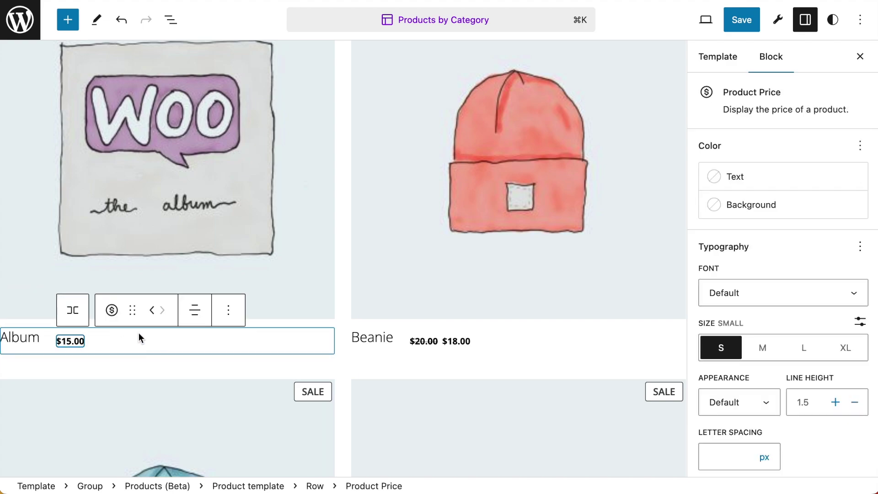
left_click(314, 486)
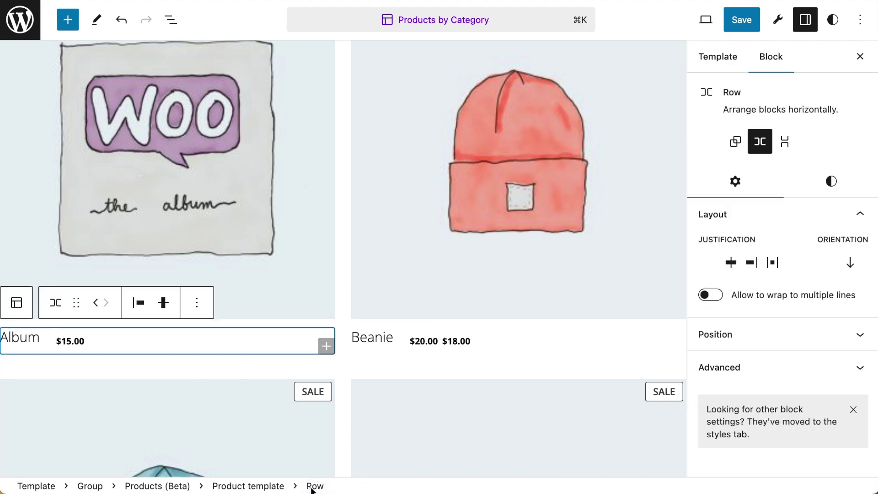
left_click(164, 303)
left_click(209, 348)
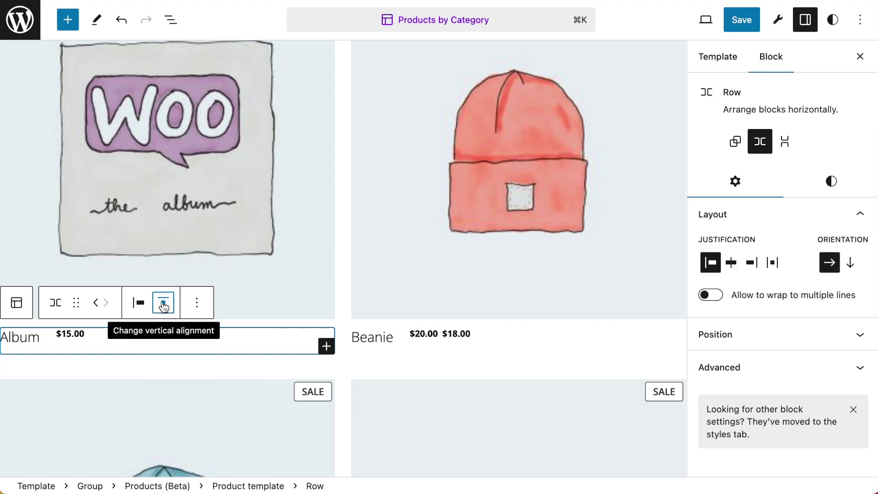
left_click(137, 304)
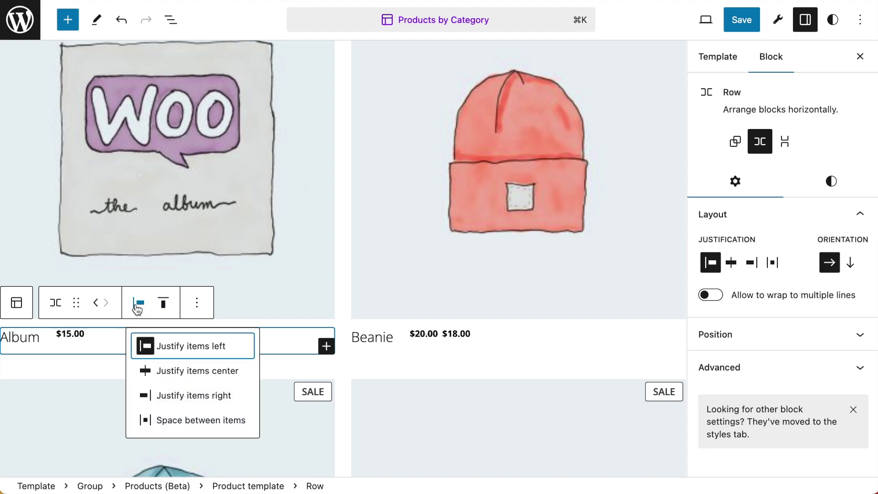
left_click(196, 420)
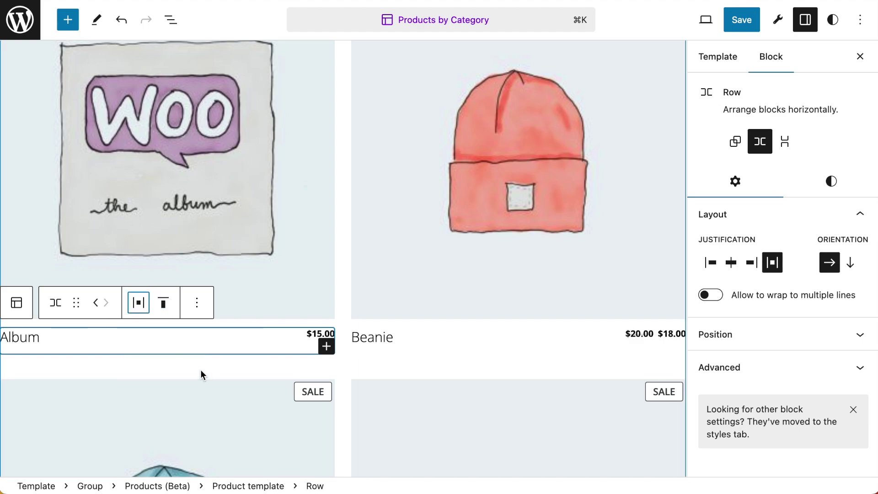
Step: Make the price text Medium size and close the settings sidebar
left_click(315, 333)
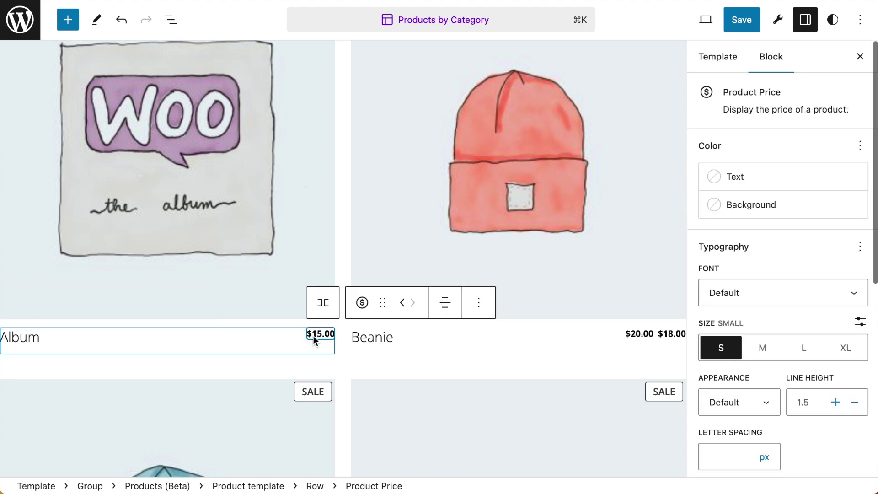
left_click(771, 350)
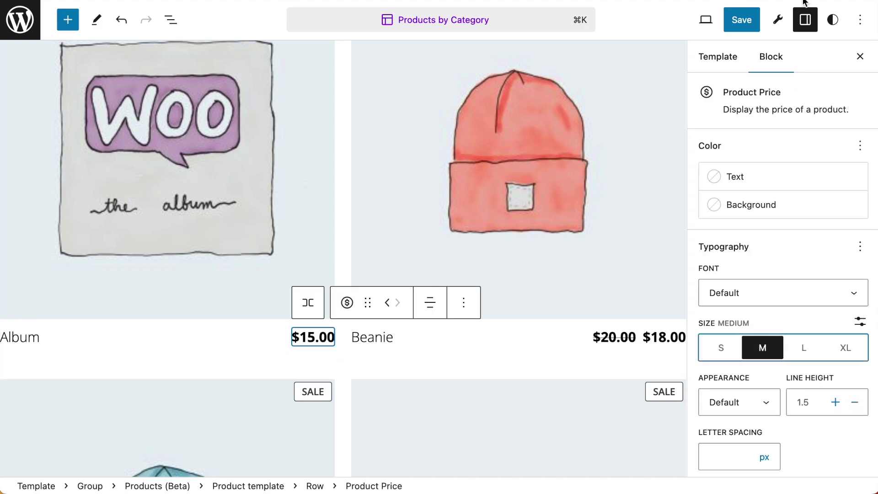
left_click(859, 56)
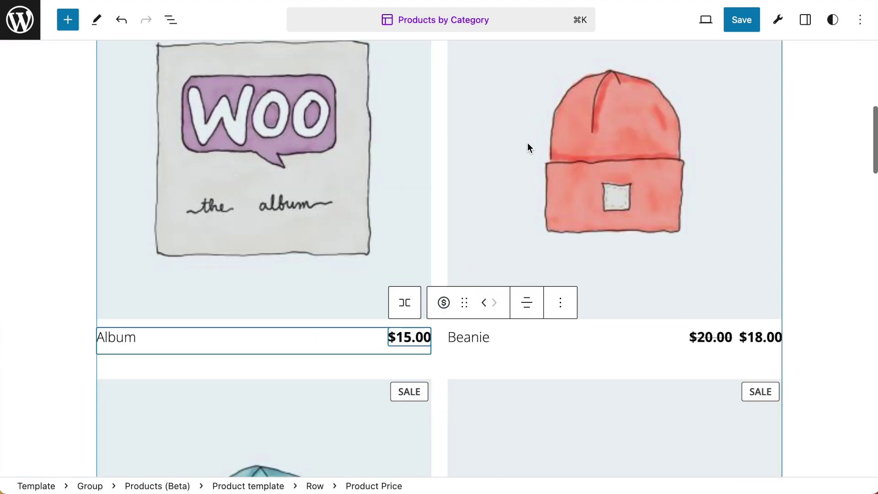
Step: Save the Products by Category template changes, confirming in the save panel
left_click(741, 26)
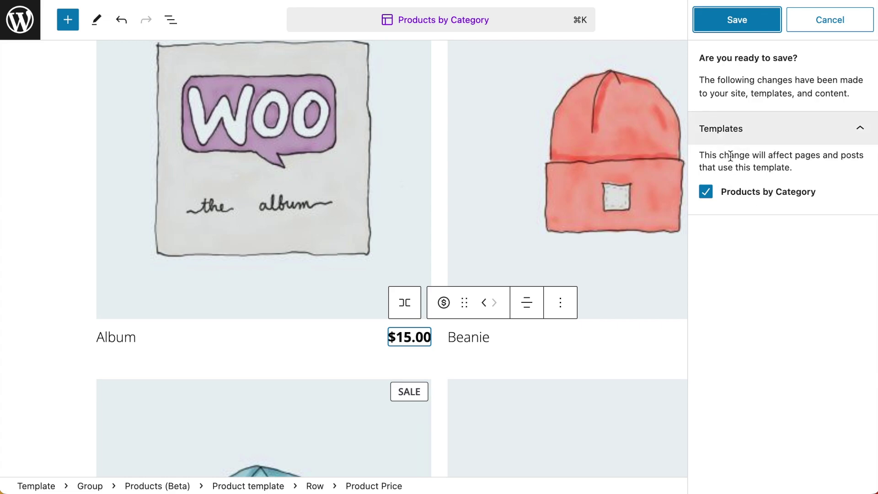
left_click(738, 21)
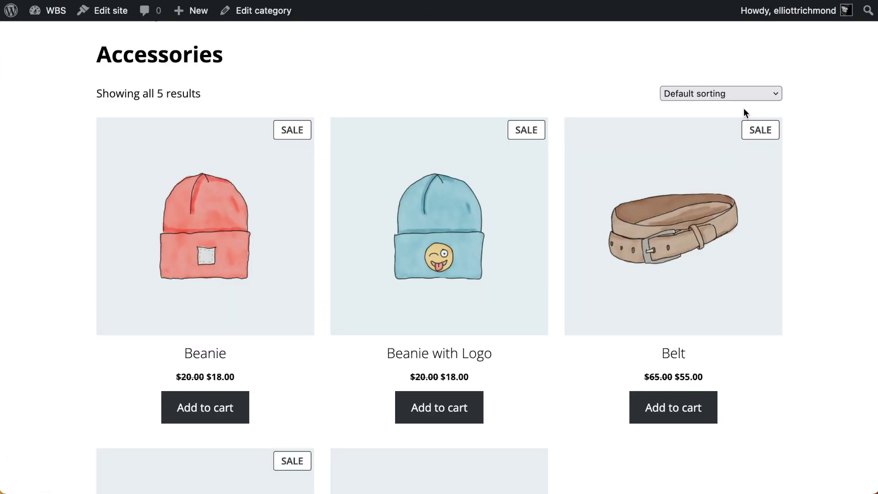
Step: Go from the Beanie product to the Accessories category and scroll its two-column product grid
scroll(743, 108, "up", 3)
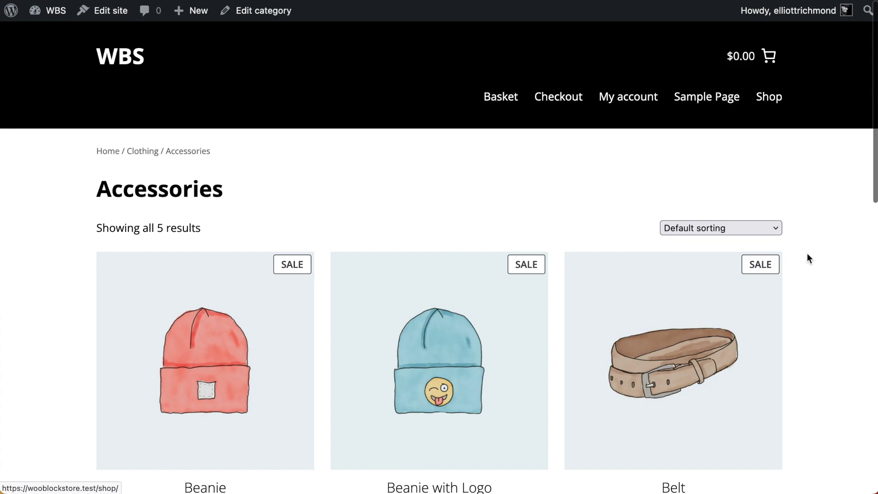
scroll(438, 368, "down", 4)
left_click(447, 223)
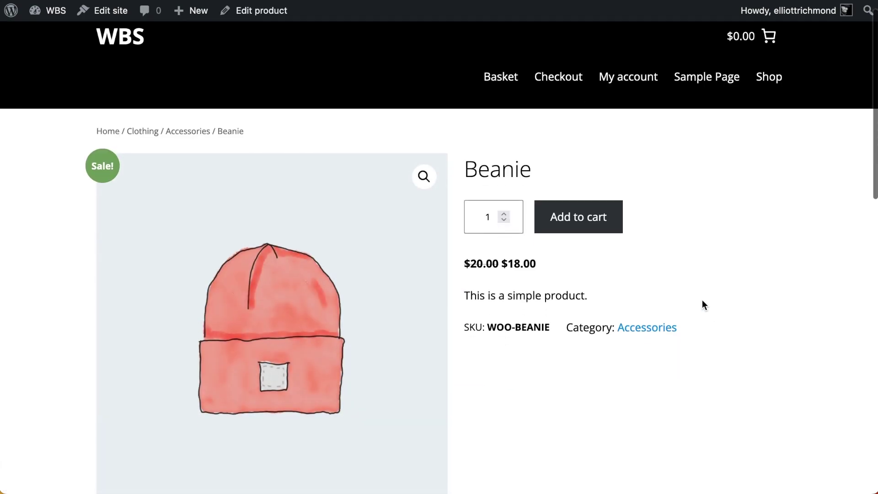
scroll(703, 302, "down", 1)
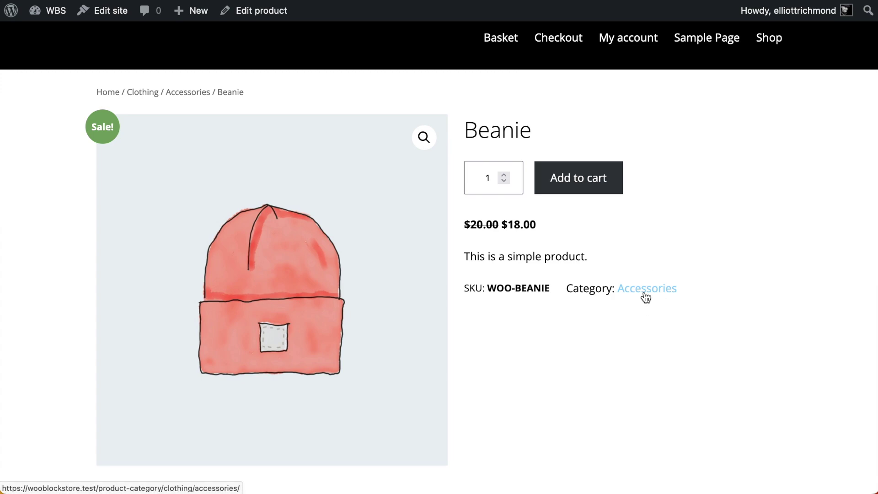
left_click(646, 297)
scroll(674, 304, "down", 5)
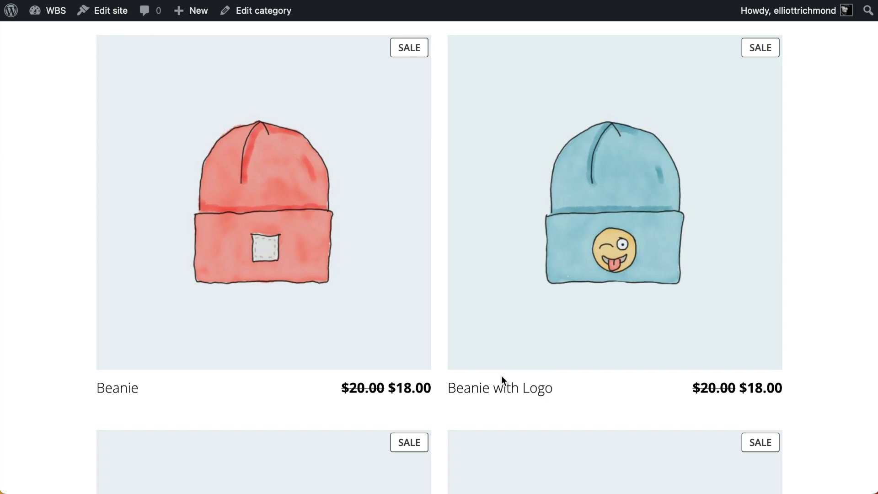
scroll(523, 351, "up", 2)
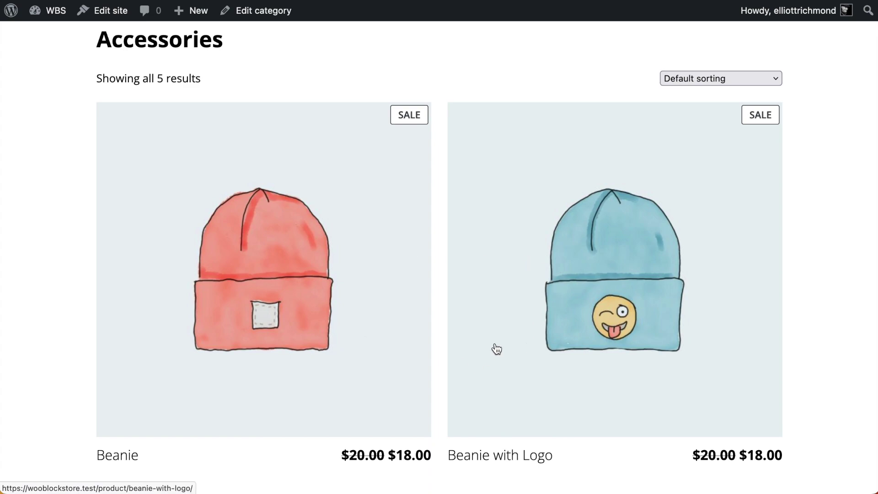
scroll(492, 348, "down", 4)
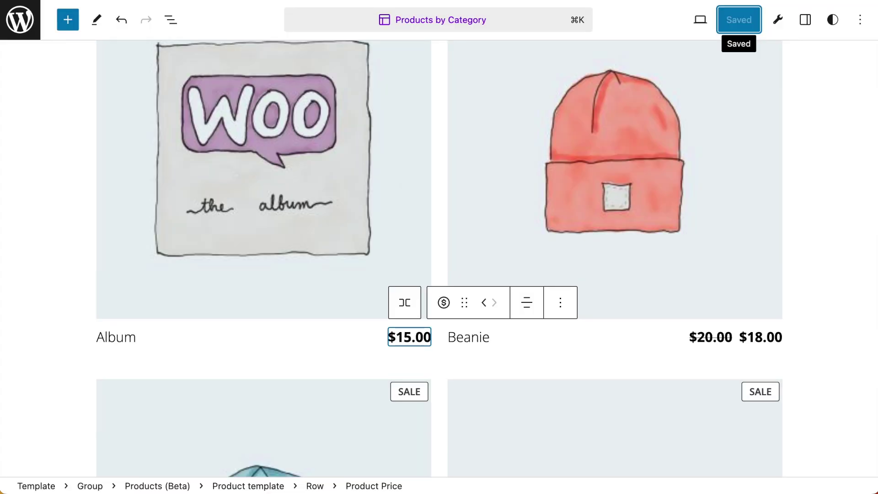
scroll(291, 191, "up", 5)
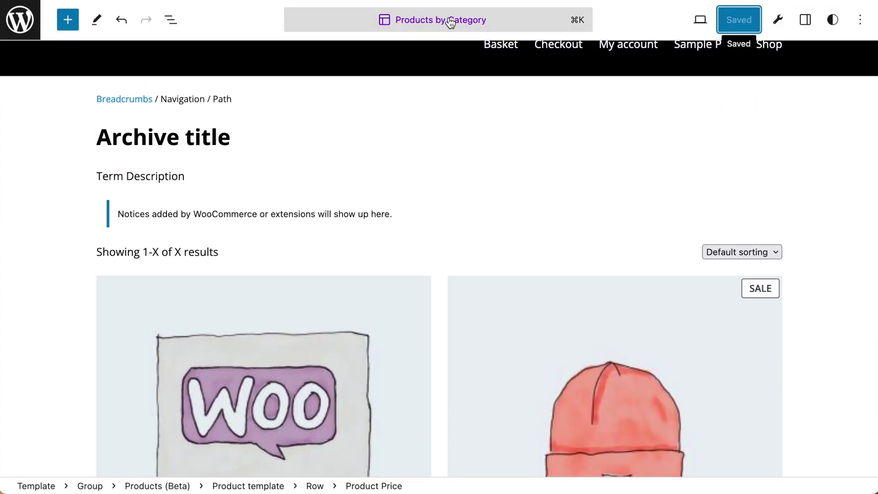
Step: Return to the Templates list and open the Products by Category template's details page
left_click(22, 25)
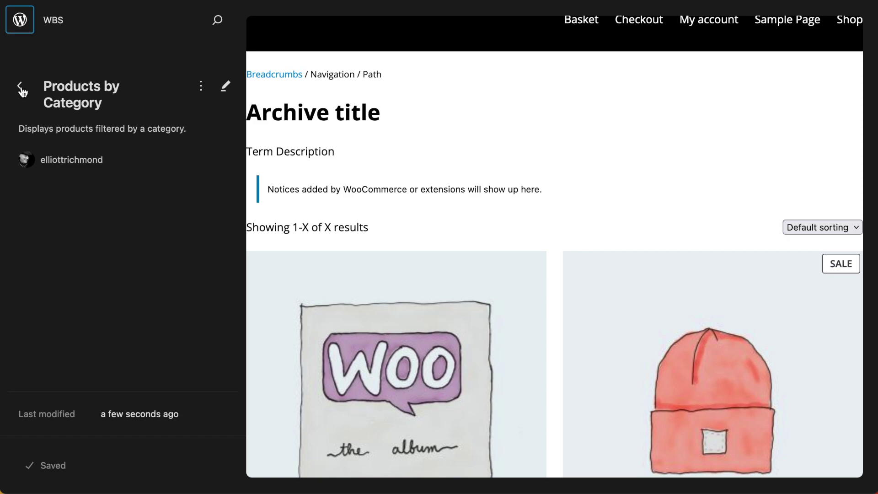
left_click(21, 89)
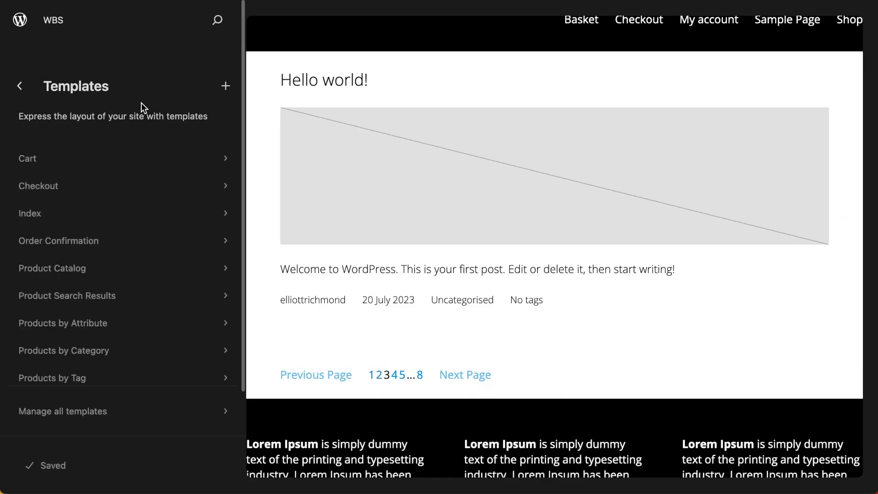
left_click(75, 354)
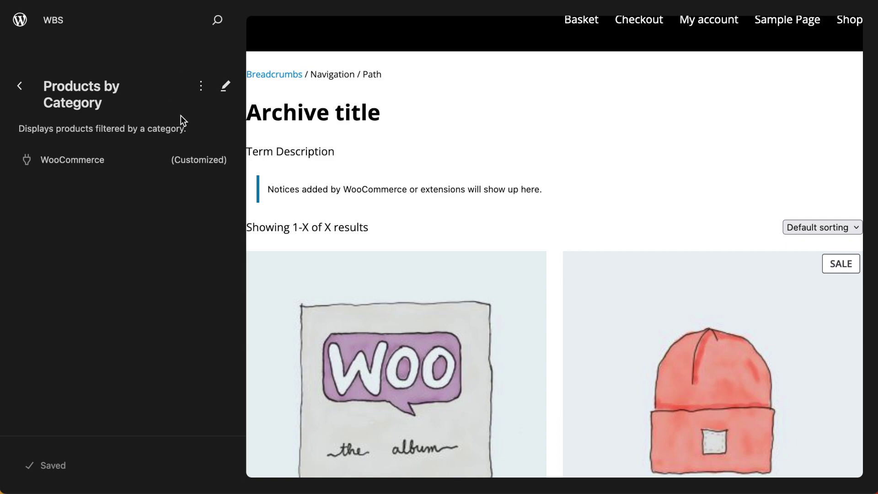
Step: Clear customizations on the Products by Category template from its Actions menu
left_click(201, 88)
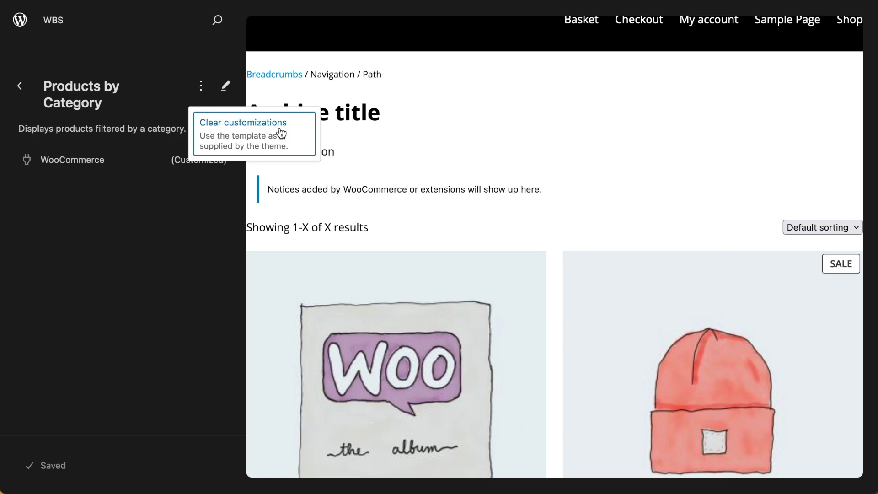
left_click(286, 143)
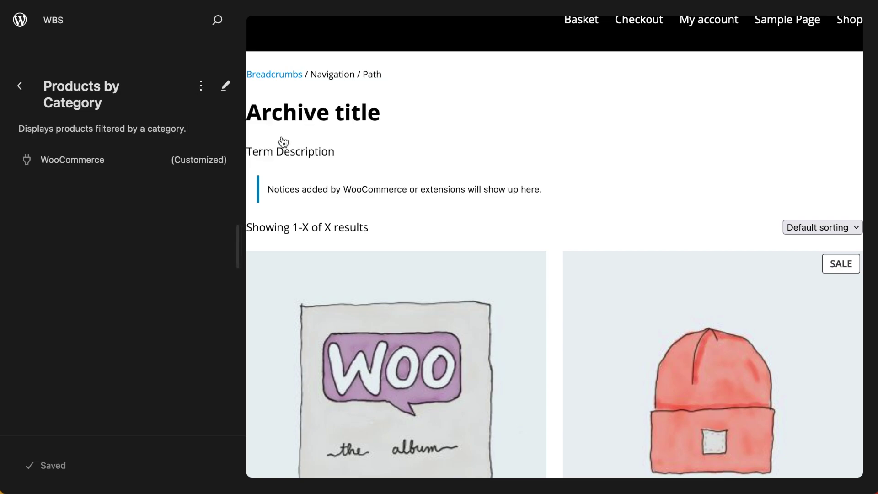